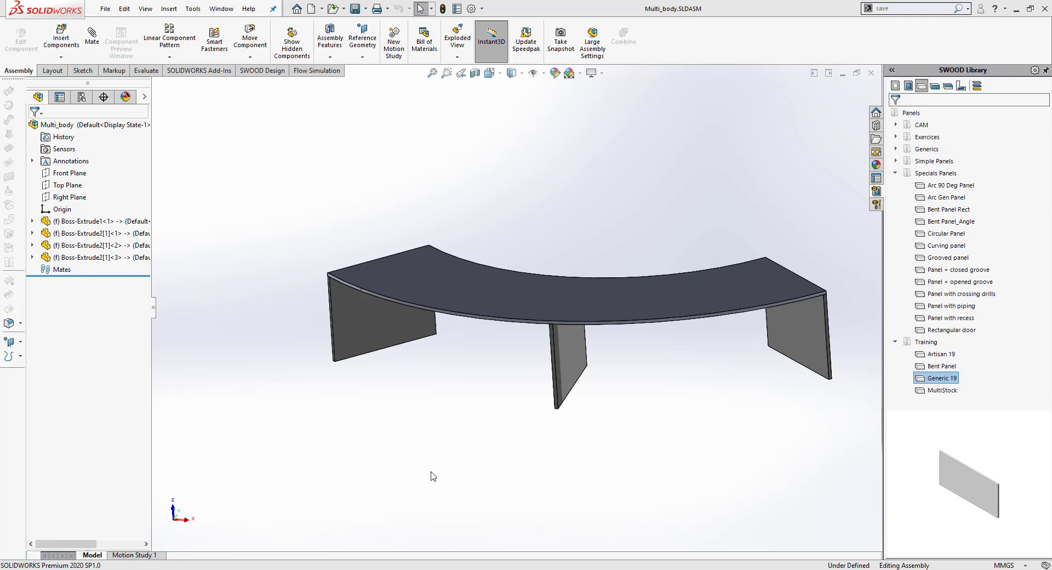
Step: Switch to the Multi_body.SLDPRT bench part and orbit it to inspect its bodies
{"action": "mouse_move", "coordinate": [367, 562]}
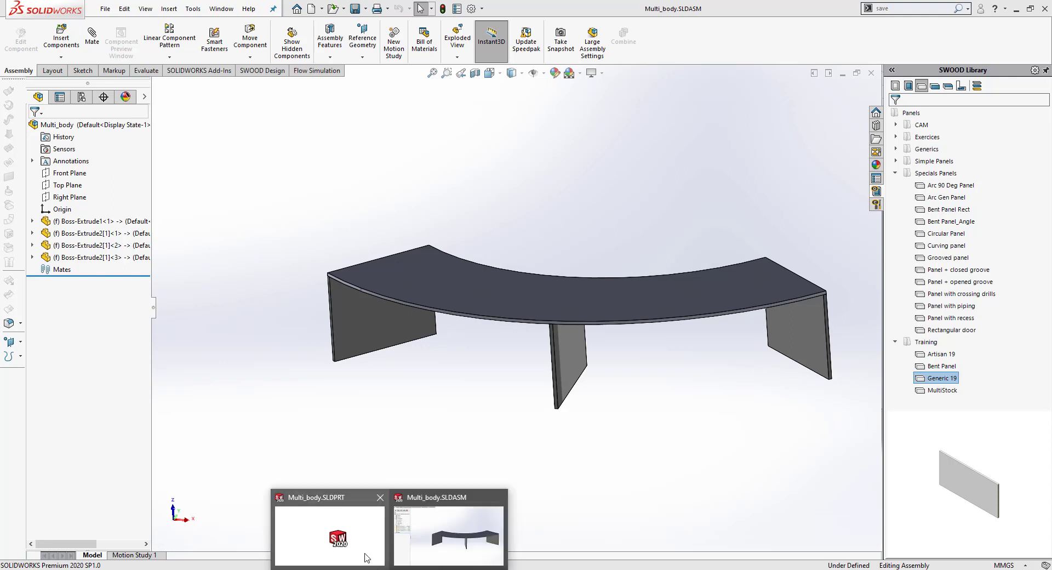
{"action": "left_click", "coordinate": [446, 534]}
{"action": "middle_click_drag", "start_coordinate": [543, 409], "coordinate": [585, 394]}
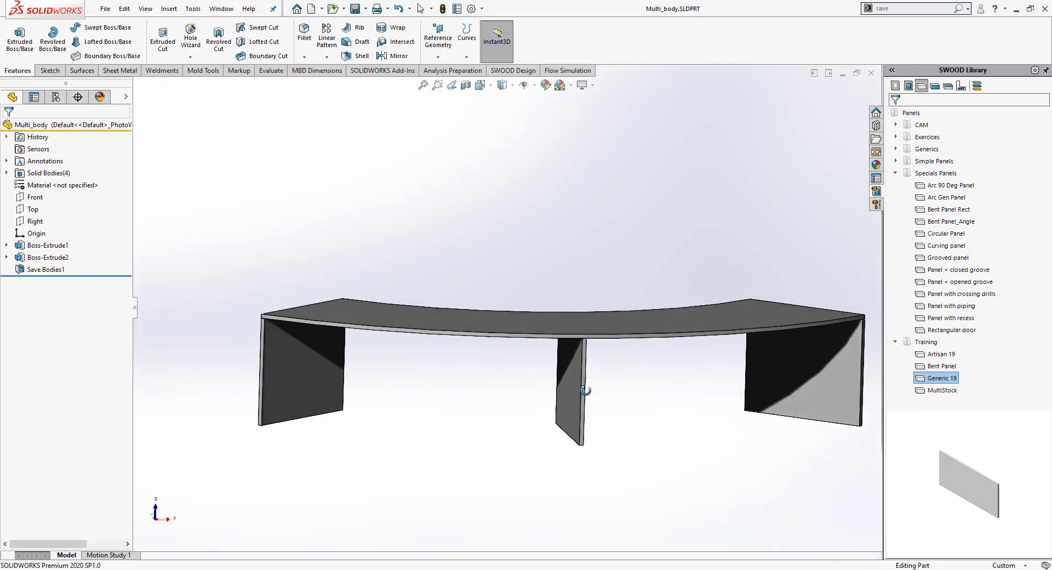
Step: Back in the bench assembly, view it from a lower front angle and check the left leg panel
{"action": "left_click", "coordinate": [429, 540]}
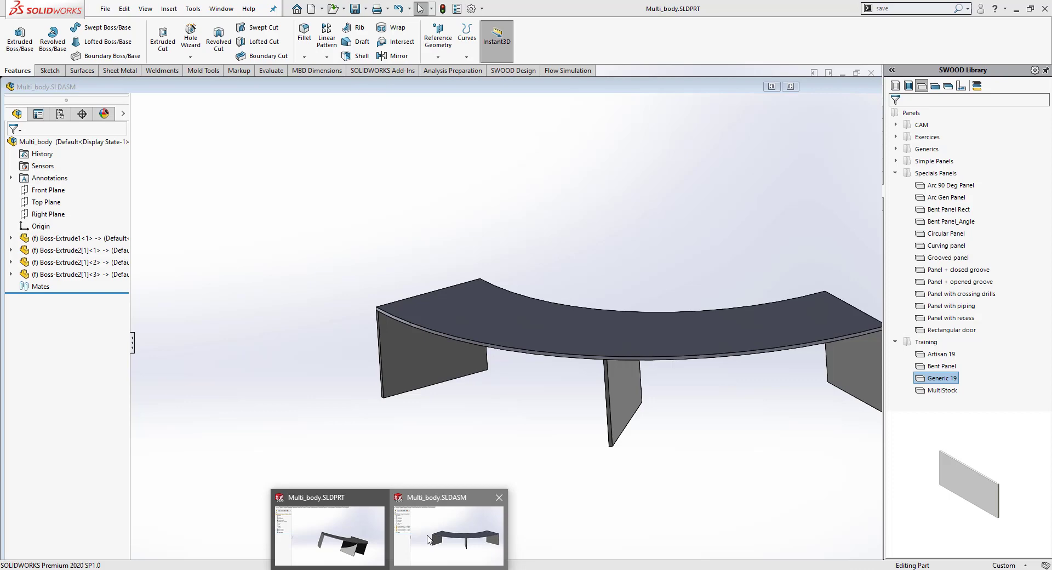
{"action": "middle_click_drag", "start_coordinate": [500, 374], "coordinate": [481, 347]}
{"action": "scroll", "coordinate": [676, 384], "scroll_direction": "up", "scroll_amount": 5}
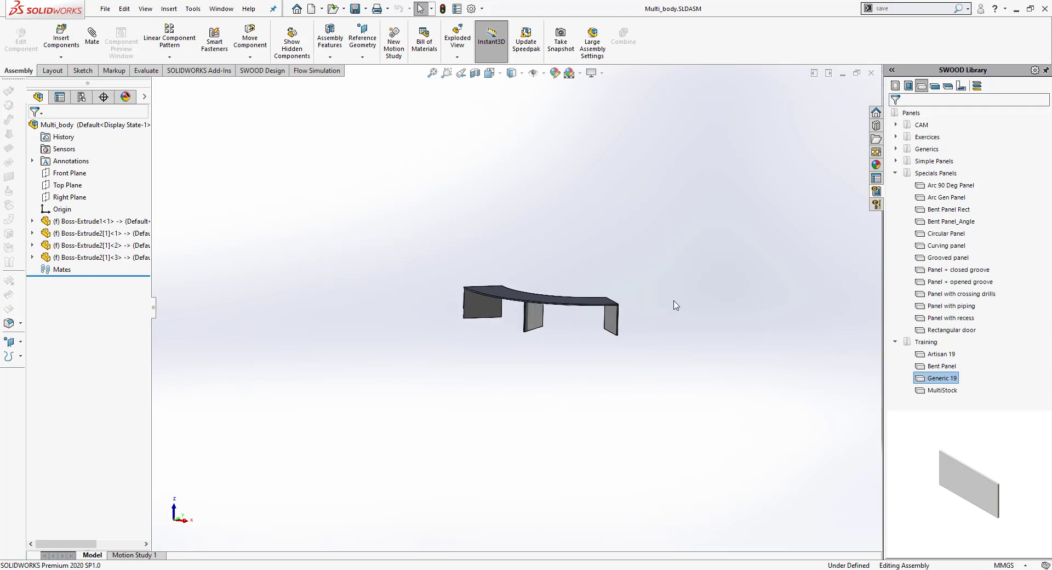
{"action": "scroll", "coordinate": [521, 319], "scroll_direction": "down", "scroll_amount": 3}
{"action": "scroll", "coordinate": [520, 313], "scroll_direction": "down", "scroll_amount": 3}
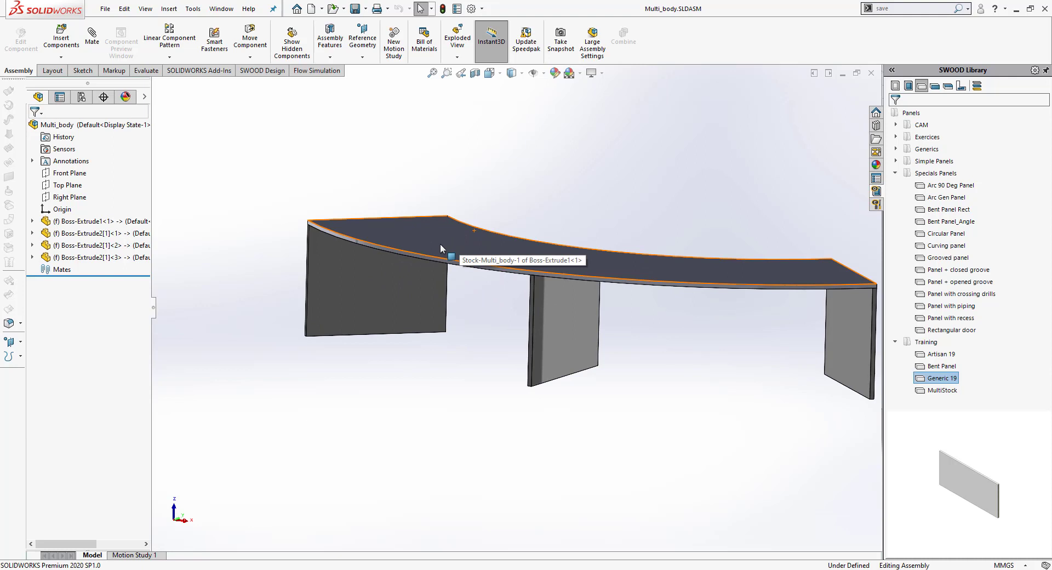
{"action": "left_click", "coordinate": [375, 274]}
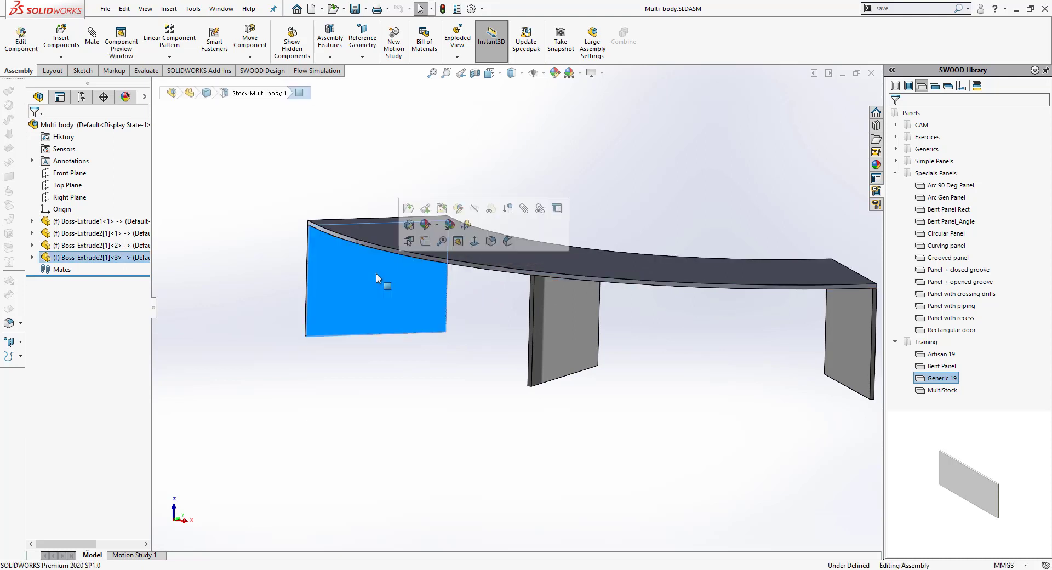
{"action": "left_click", "coordinate": [349, 183]}
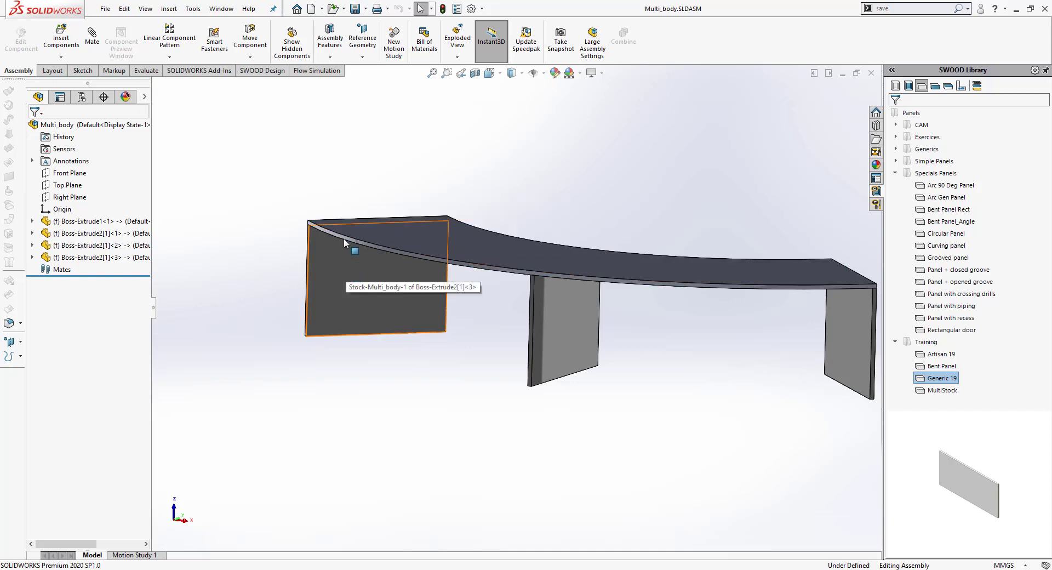
Step: Start SWOOD Edit panel and preview the left leg's recognised top direction and size
{"action": "left_click", "coordinate": [261, 70]}
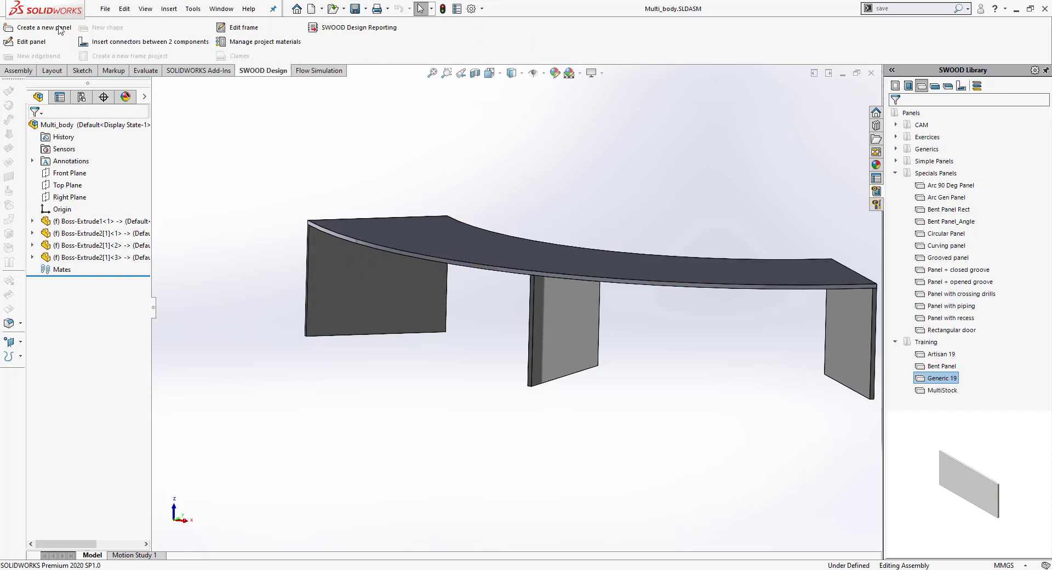
{"action": "left_click", "coordinate": [18, 46]}
{"action": "left_click", "coordinate": [347, 297]}
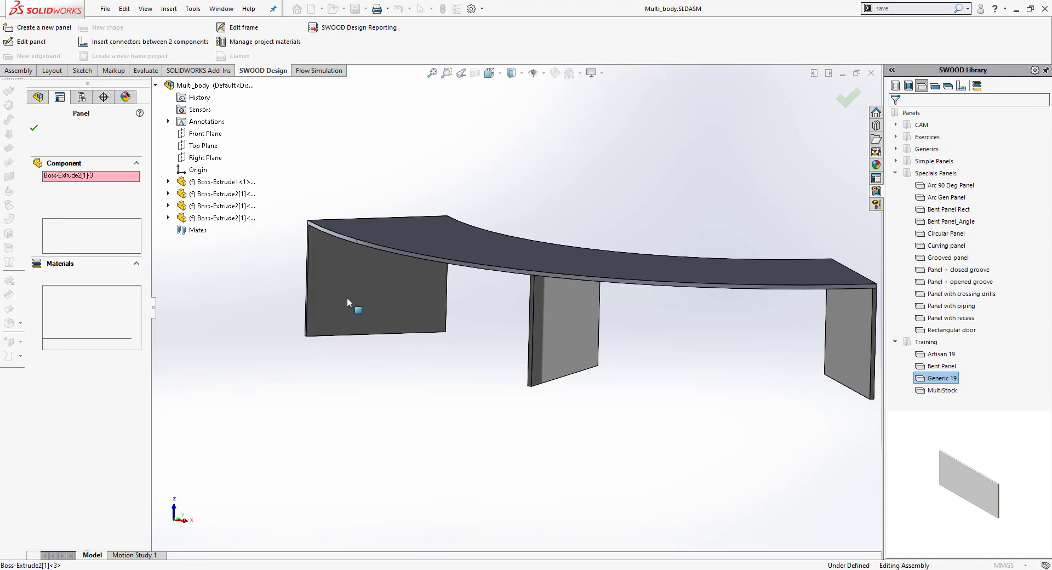
{"action": "mouse_move", "coordinate": [344, 304]}
{"action": "middle_mouse_down"}
{"action": "mouse_move", "coordinate": [340, 323]}
{"action": "mouse_move", "coordinate": [348, 302]}
{"action": "middle_mouse_up"}
{"action": "scroll", "coordinate": [348, 303], "scroll_direction": "down", "scroll_amount": 5}
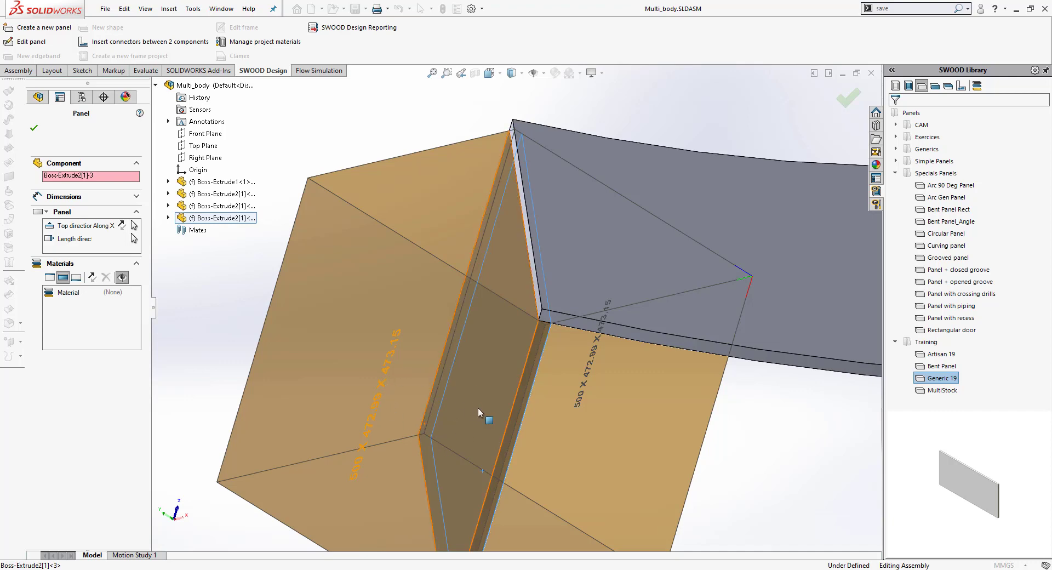
{"action": "scroll", "coordinate": [478, 407], "scroll_direction": "up", "scroll_amount": 5}
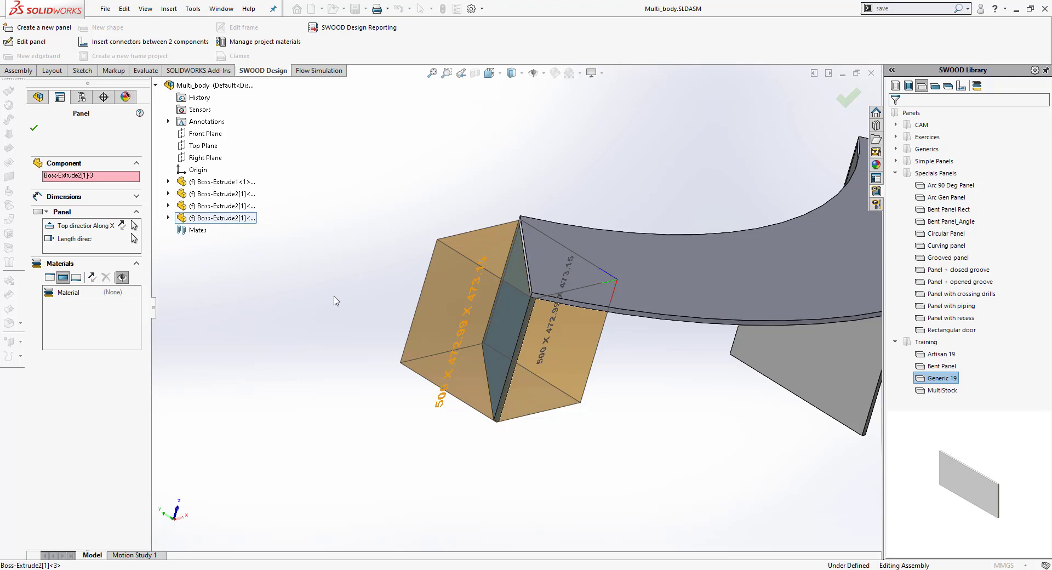
Step: Check the curved top and remaining leg orientations, then confirm the Generic 19 panel settings
{"action": "left_click", "coordinate": [672, 275]}
{"action": "scroll", "coordinate": [616, 310], "scroll_direction": "down", "scroll_amount": 3}
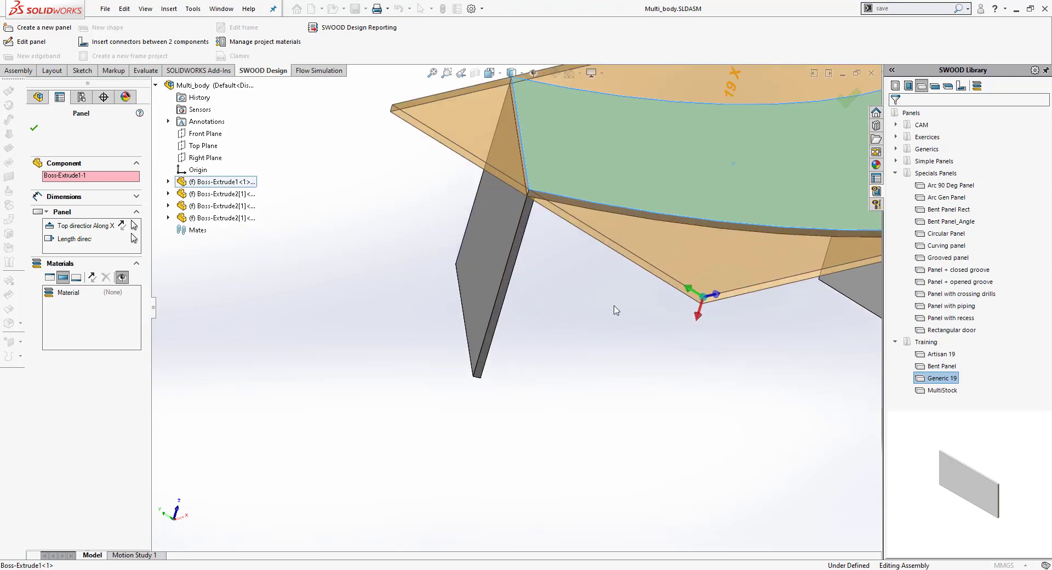
{"action": "scroll", "coordinate": [619, 329], "scroll_direction": "up", "scroll_amount": 3}
{"action": "left_click", "coordinate": [748, 311]}
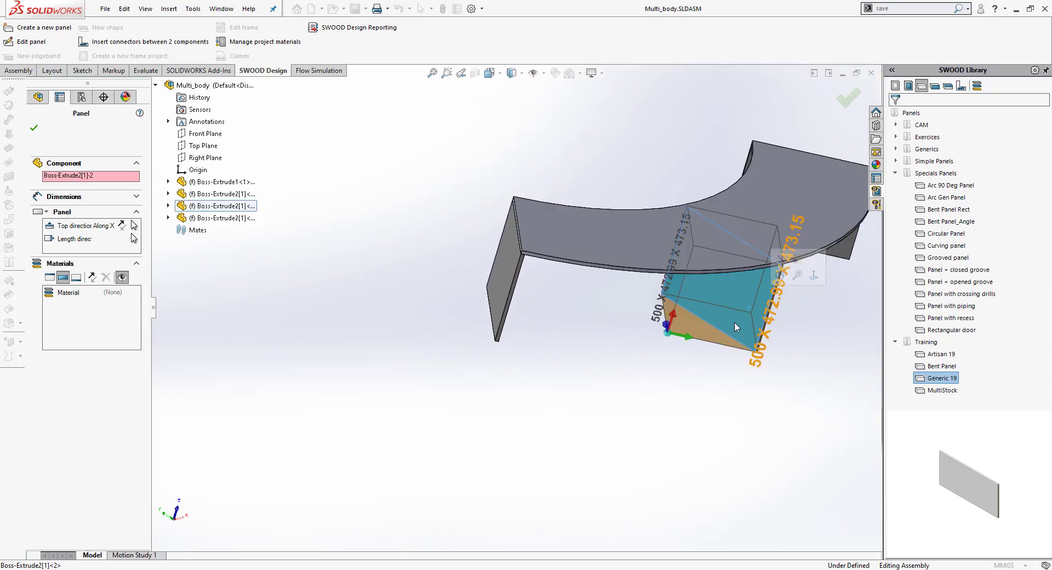
{"action": "scroll", "coordinate": [733, 306], "scroll_direction": "up", "scroll_amount": 5}
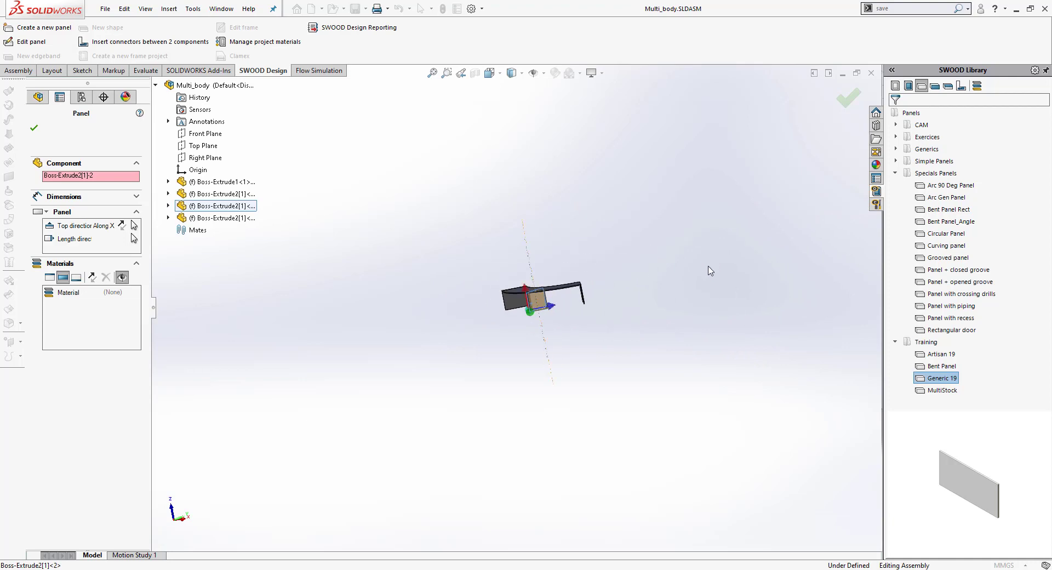
{"action": "scroll", "coordinate": [710, 271], "scroll_direction": "down", "scroll_amount": 5}
{"action": "left_click", "coordinate": [690, 255]}
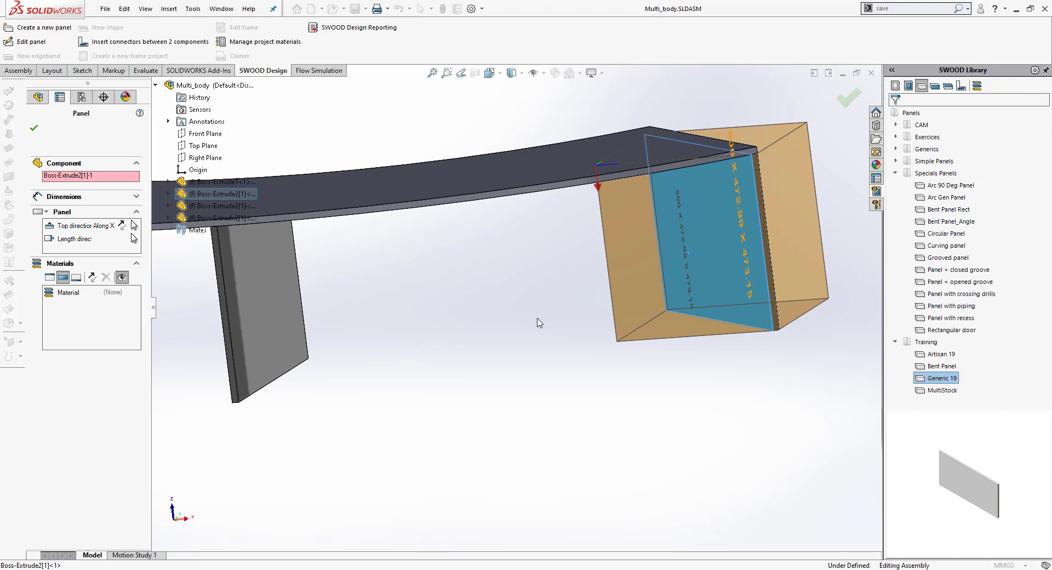
{"action": "scroll", "coordinate": [534, 333], "scroll_direction": "up", "scroll_amount": 3}
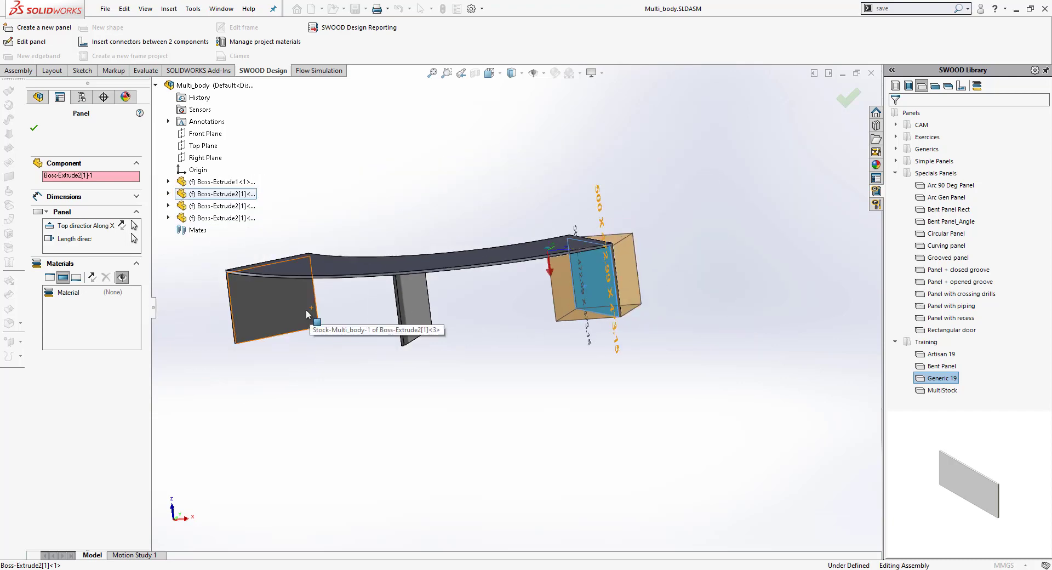
{"action": "left_click", "coordinate": [33, 128]}
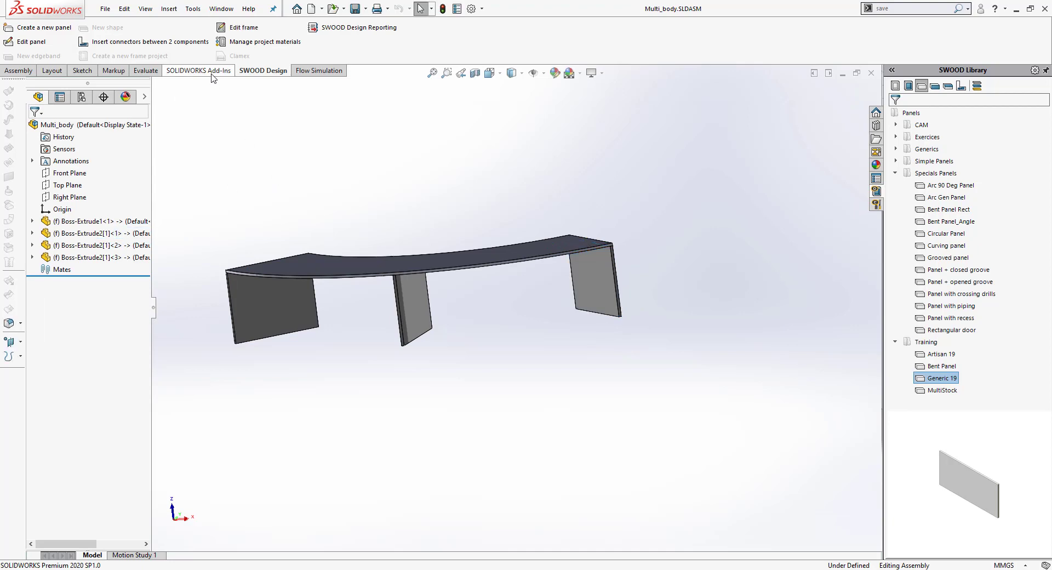
Step: Open the SWOOD Panels manager from the Tools > SWOOD Design menu
{"action": "left_click", "coordinate": [193, 8]}
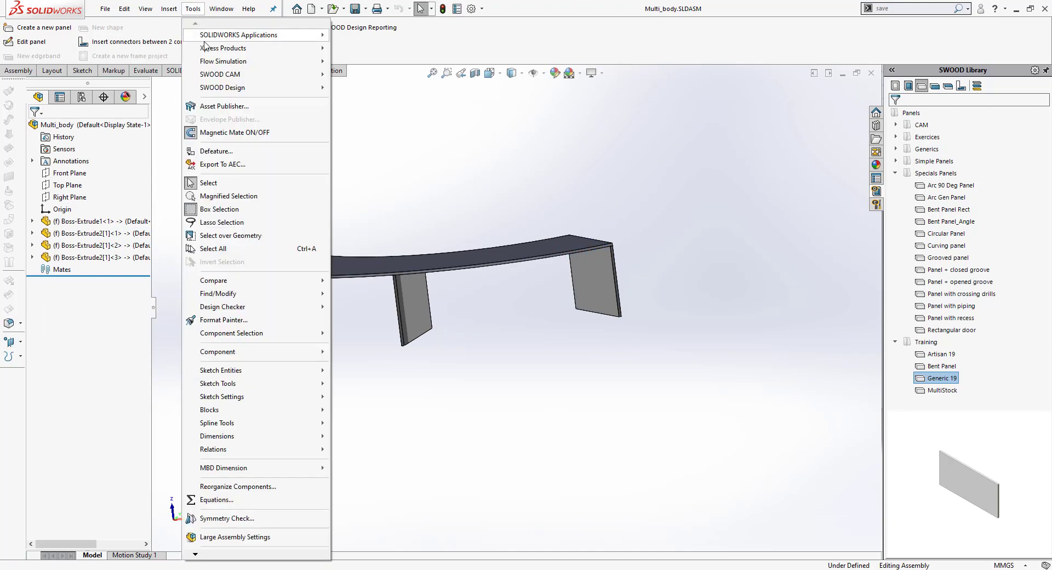
{"action": "mouse_move", "coordinate": [221, 91]}
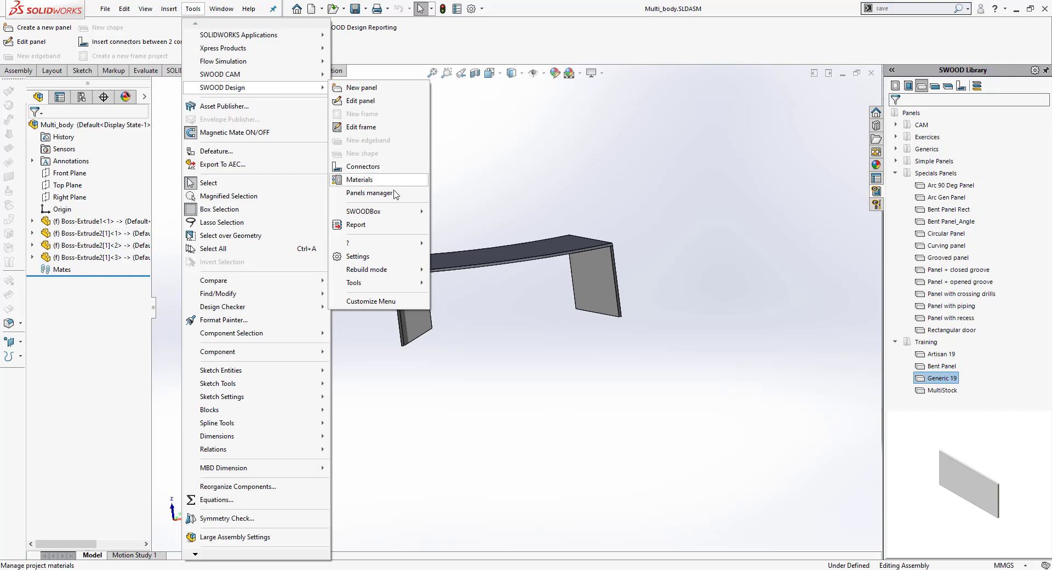
{"action": "left_click", "coordinate": [369, 192]}
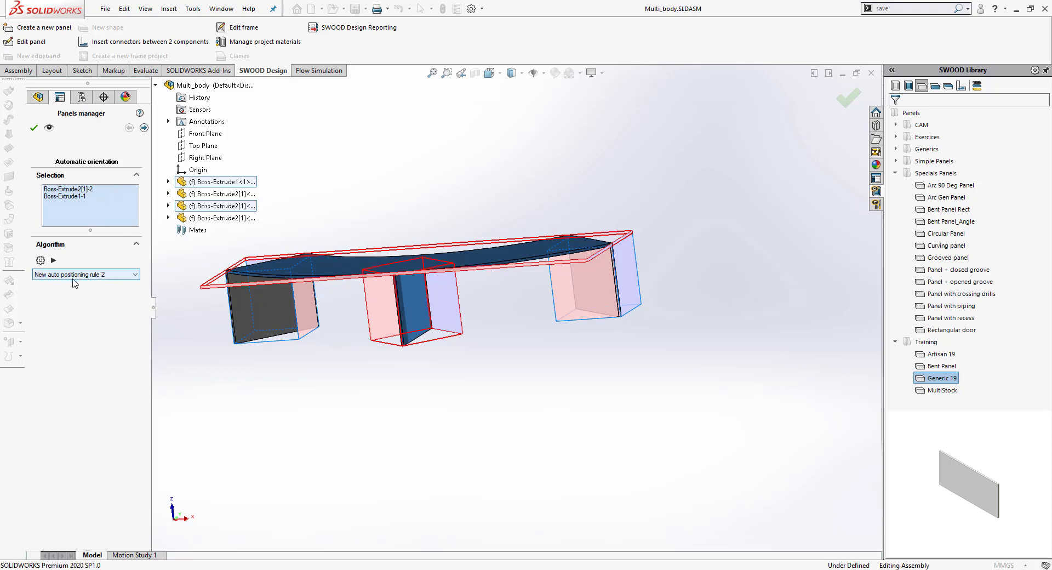
Step: Add a new auto positioning rule set to AutoOrient, closing the library without saving
{"action": "left_click", "coordinate": [41, 261]}
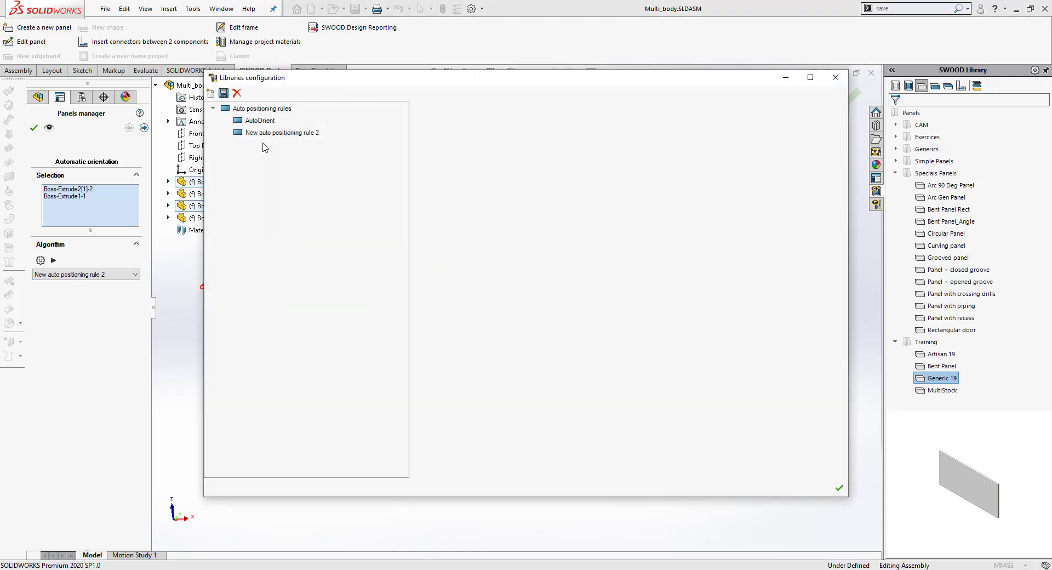
{"action": "left_click", "coordinate": [211, 96]}
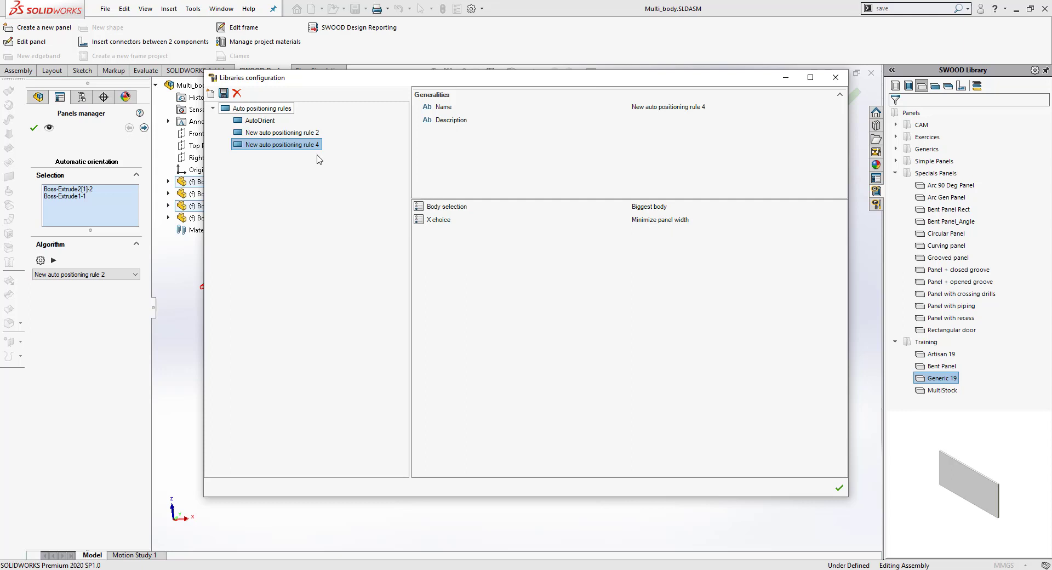
{"action": "left_click", "coordinate": [261, 120]}
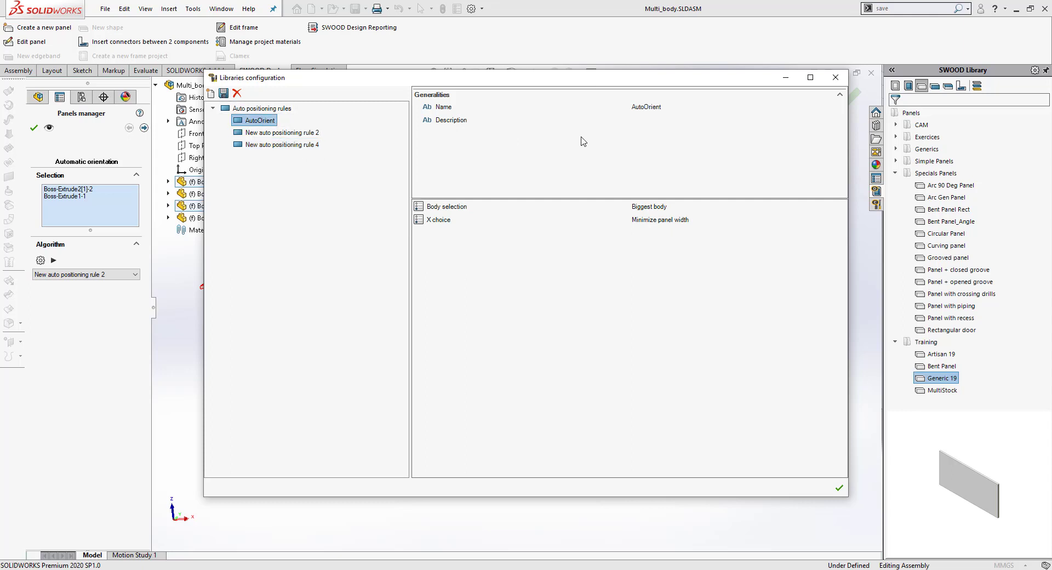
{"action": "left_click", "coordinate": [829, 85]}
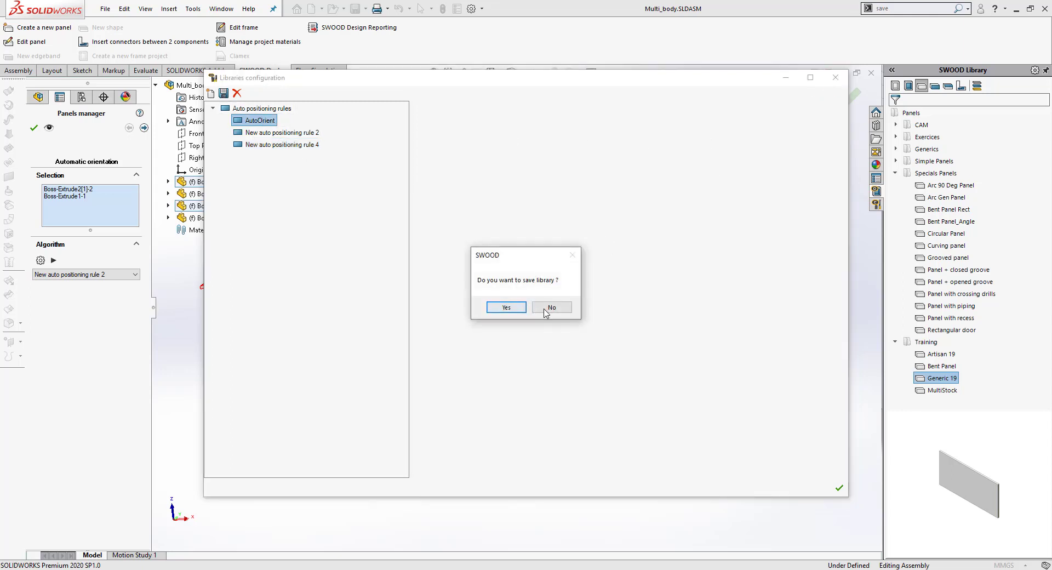
{"action": "left_click", "coordinate": [550, 308]}
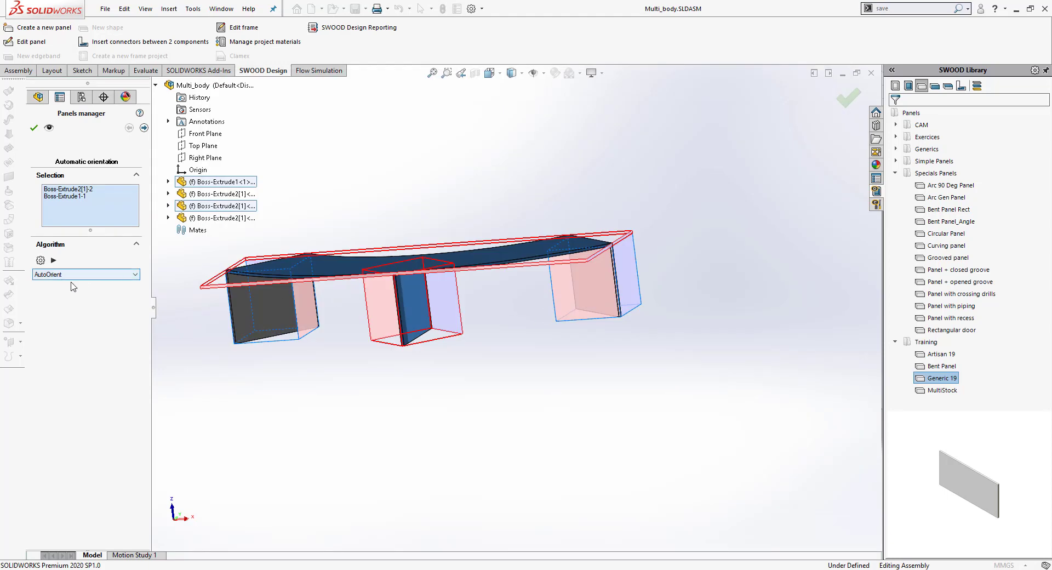
Step: Run AutoOrient on the two selected panels, inspect the result and accept it
{"action": "left_click", "coordinate": [53, 260]}
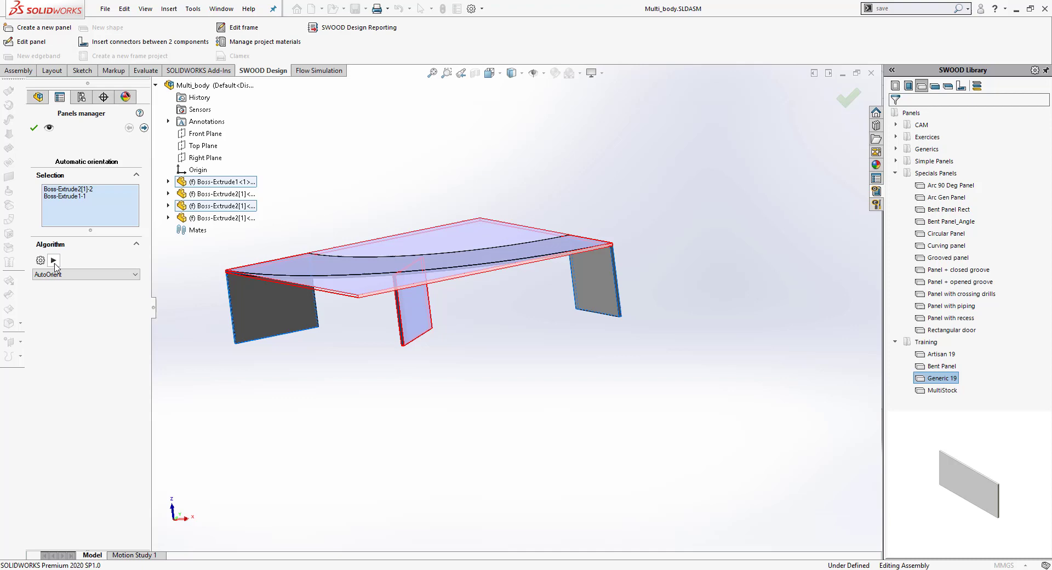
{"action": "mouse_move", "coordinate": [329, 309]}
{"action": "middle_mouse_down"}
{"action": "mouse_move", "coordinate": [383, 329]}
{"action": "mouse_move", "coordinate": [383, 357]}
{"action": "mouse_move", "coordinate": [362, 359]}
{"action": "mouse_move", "coordinate": [339, 280]}
{"action": "mouse_move", "coordinate": [274, 287]}
{"action": "mouse_move", "coordinate": [338, 318]}
{"action": "middle_mouse_up"}
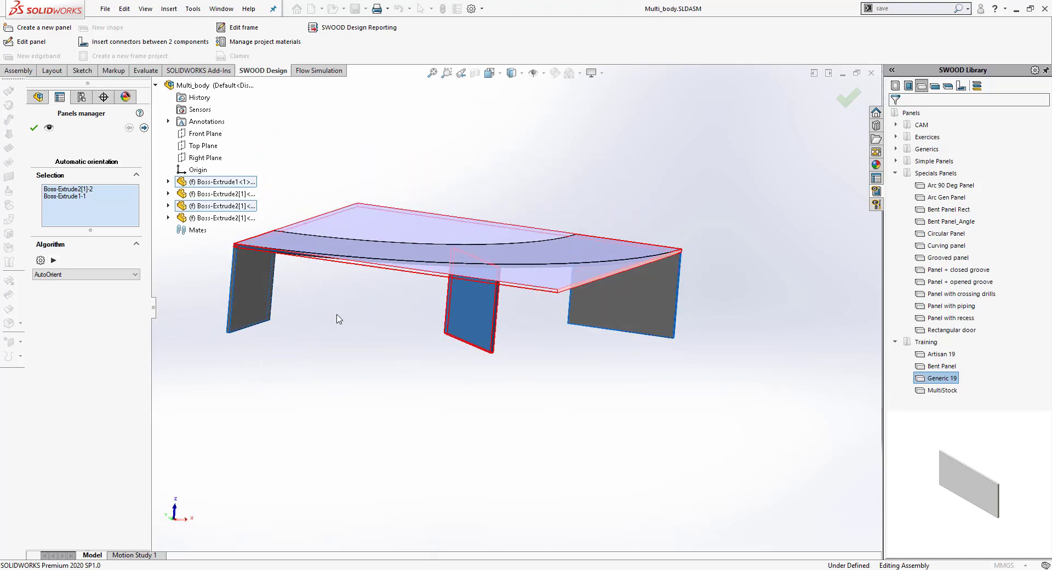
{"action": "left_click", "coordinate": [34, 127]}
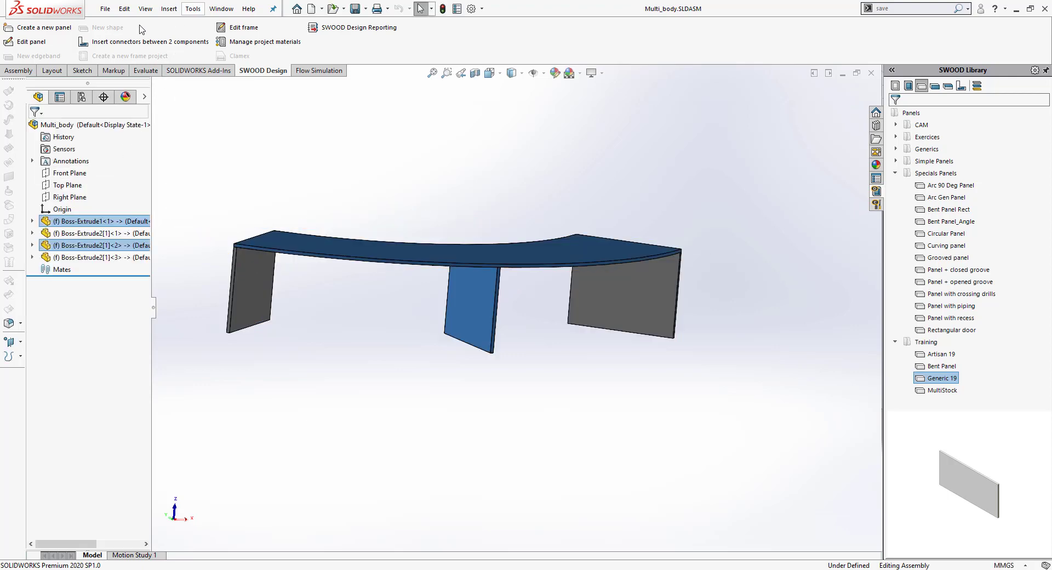
{"action": "left_click", "coordinate": [31, 42]}
{"action": "left_click", "coordinate": [246, 287]}
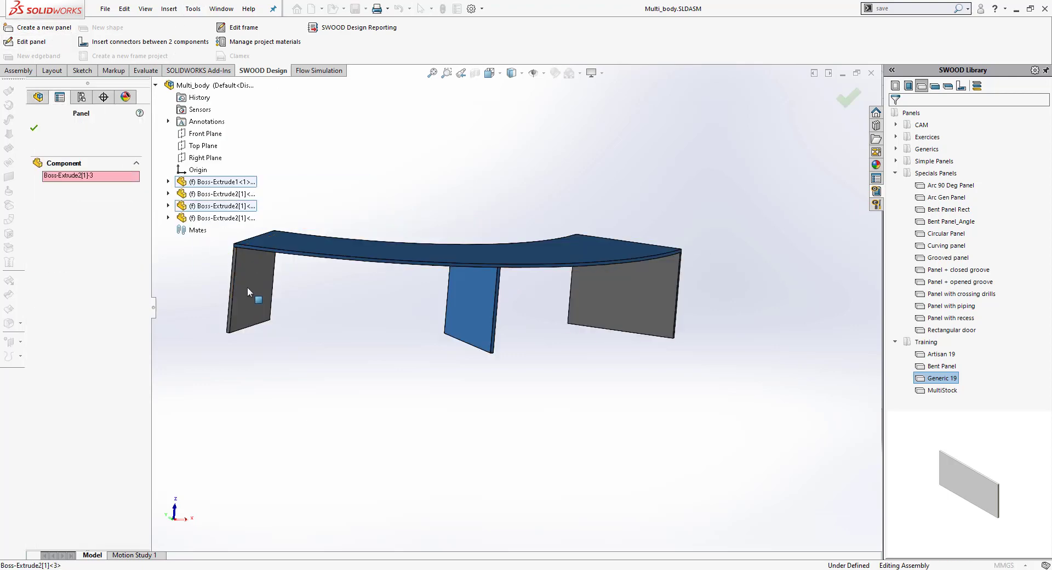
{"action": "scroll", "coordinate": [599, 415], "scroll_direction": "down", "scroll_amount": 10}
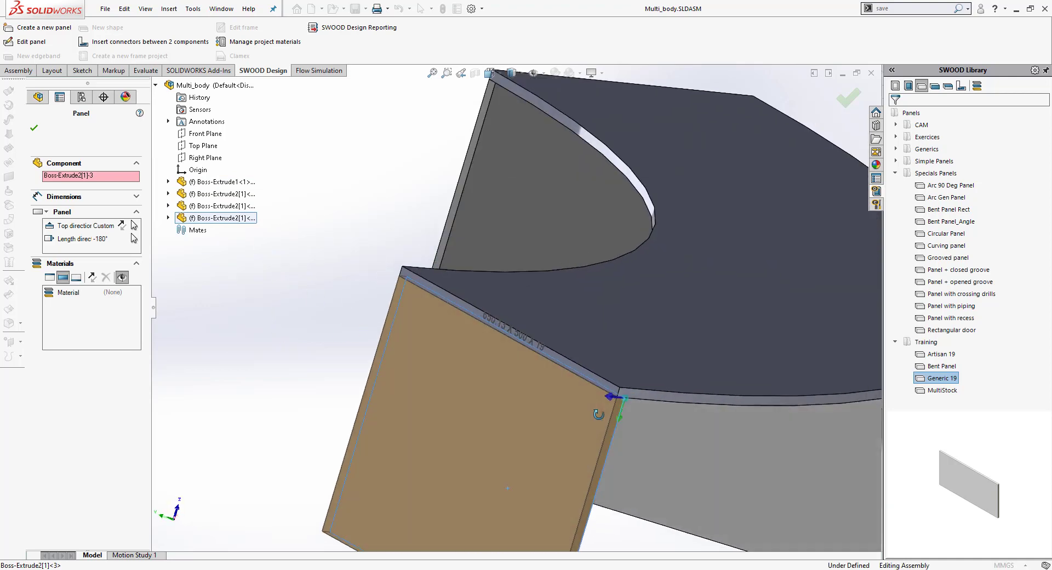
{"action": "middle_click_drag", "start_coordinate": [599, 415], "coordinate": [553, 394]}
{"action": "left_click", "coordinate": [28, 132]}
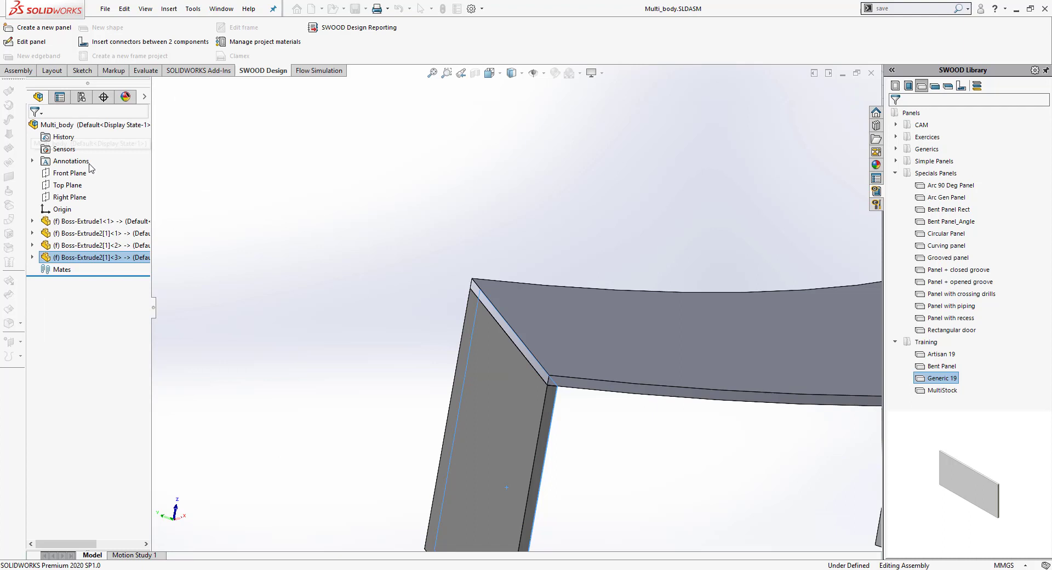
{"action": "scroll", "coordinate": [596, 370], "scroll_direction": "up", "scroll_amount": 5}
{"action": "scroll", "coordinate": [696, 362], "scroll_direction": "down", "scroll_amount": 1}
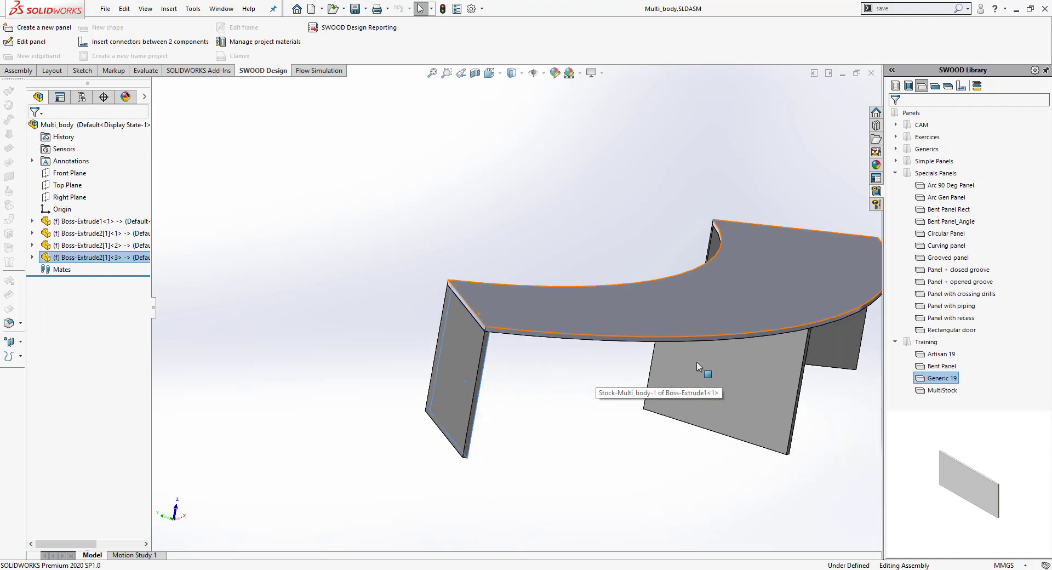